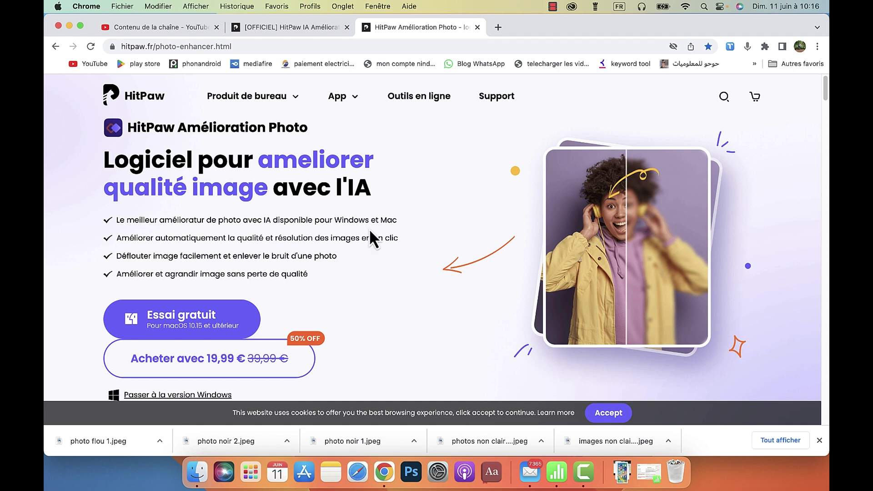
# Examine the photo enhancer product page, including its before/after examples, feature descriptions and free trial offer.
pyautogui.scroll(-10, 399, 257)
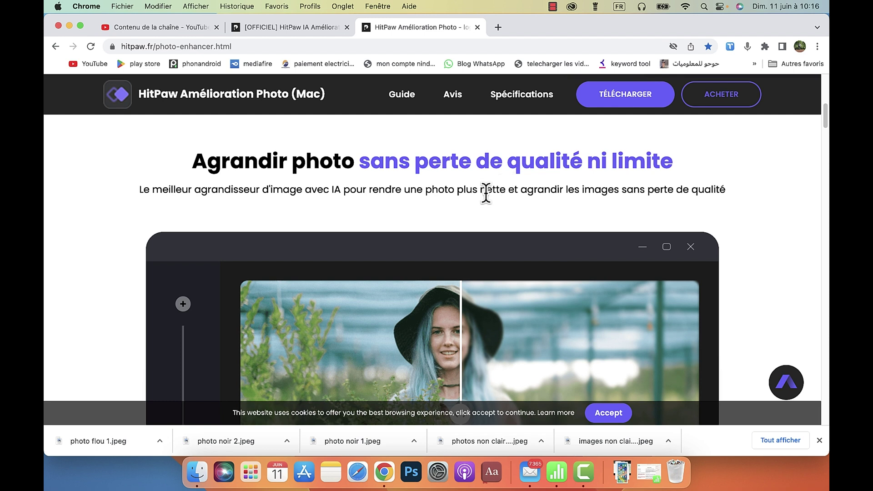
pyautogui.scroll(-1, 426, 221)
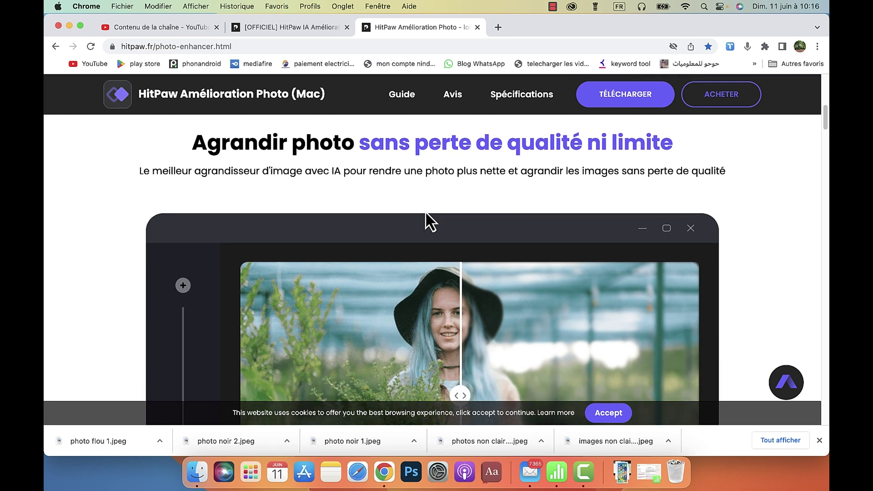
pyautogui.scroll(-1, 426, 213)
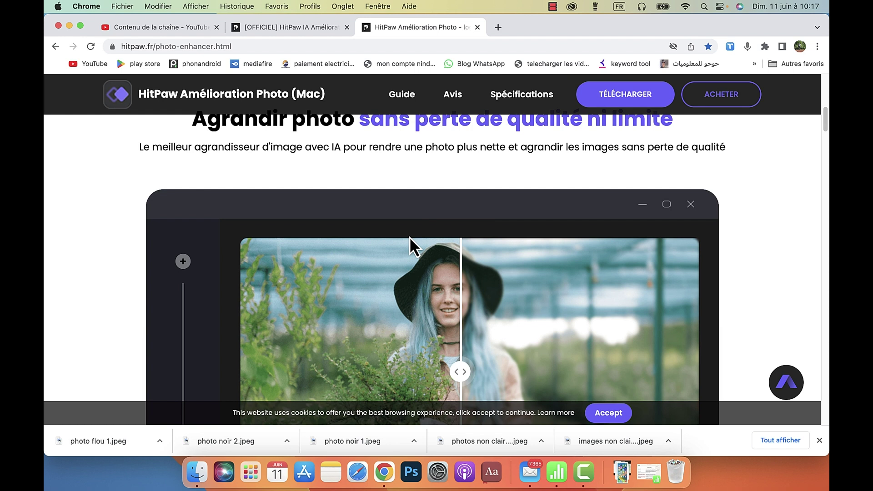
pyautogui.scroll(-4, 409, 246)
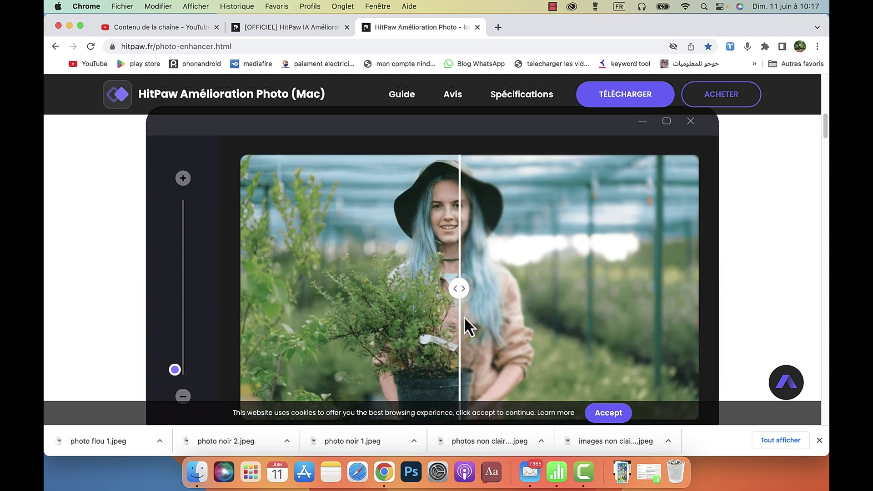
pyautogui.scroll(-10, 652, 334)
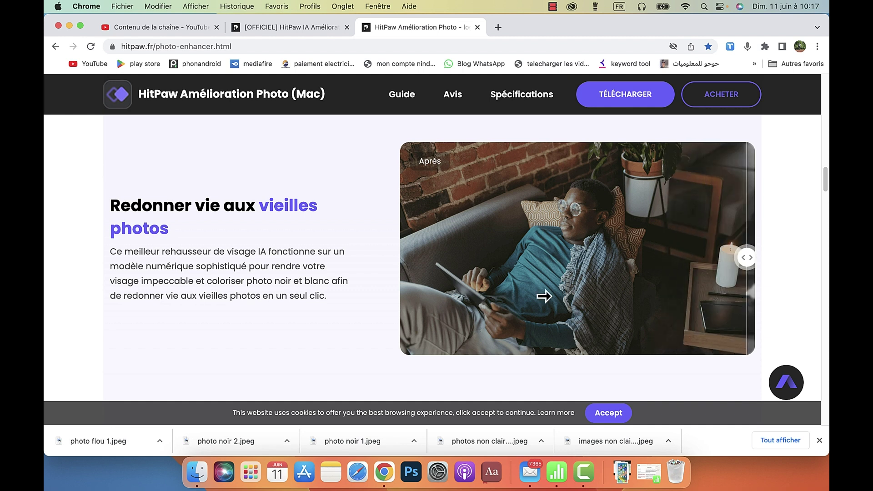
pyautogui.scroll(-5, 483, 302)
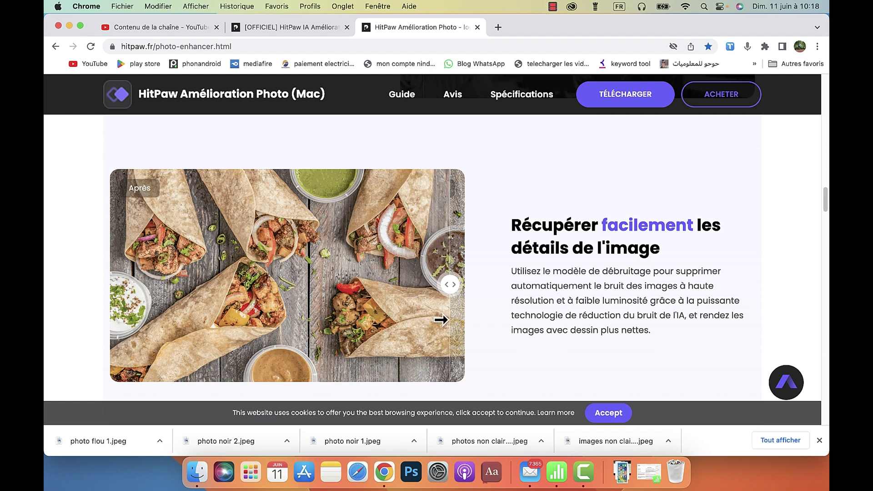
pyautogui.scroll(-5, 472, 321)
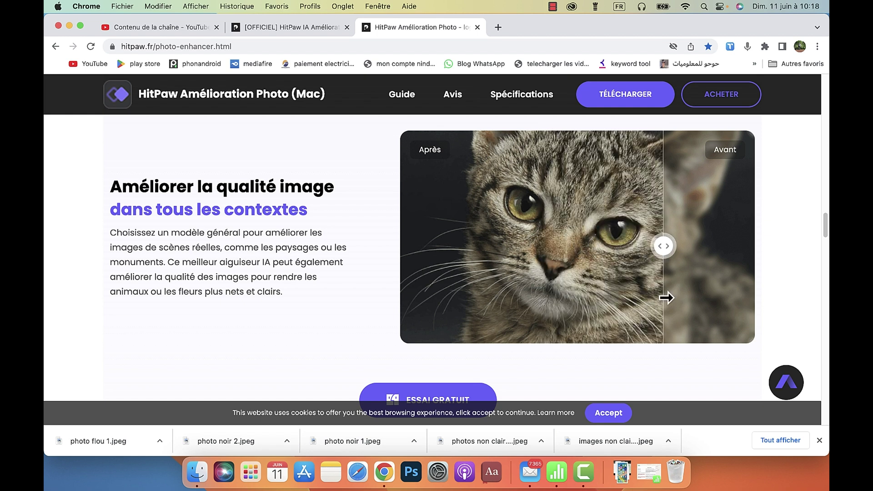
pyautogui.scroll(10, 722, 307)
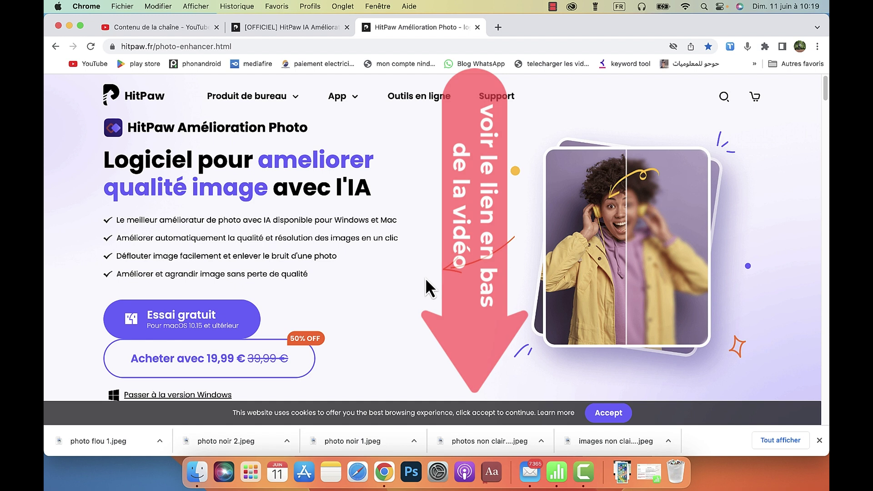
pyautogui.scroll(-1, 305, 276)
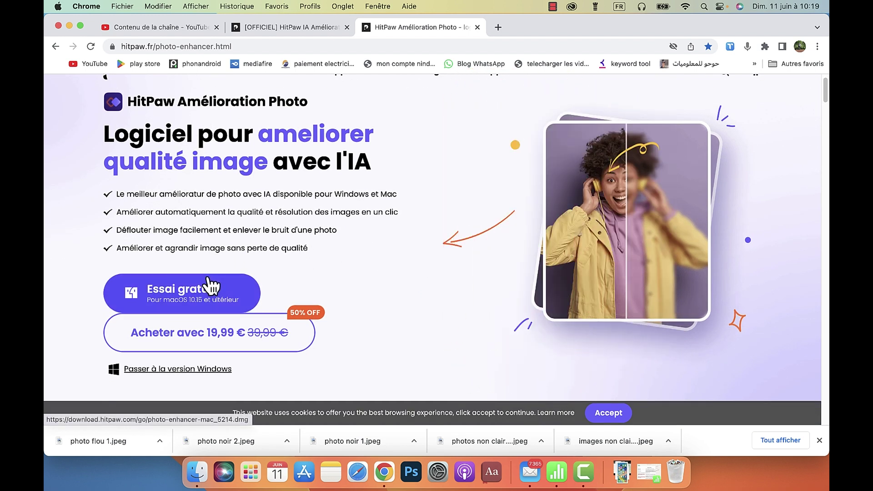
pyautogui.scroll(-1, 210, 287)
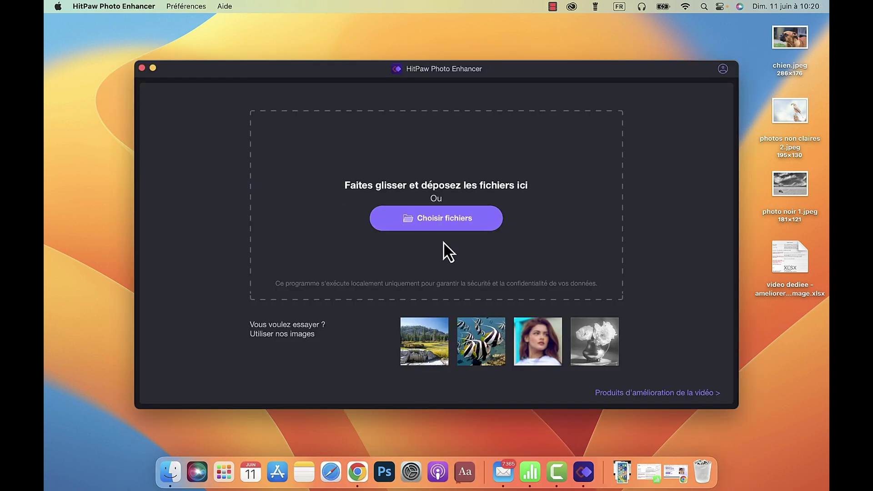
# Open chien.jpeg from the desktop in HitPaw Photo Enhancer, preview it with the general model in Quality mode and enlarge the comparison.
pyautogui.click(453, 222)
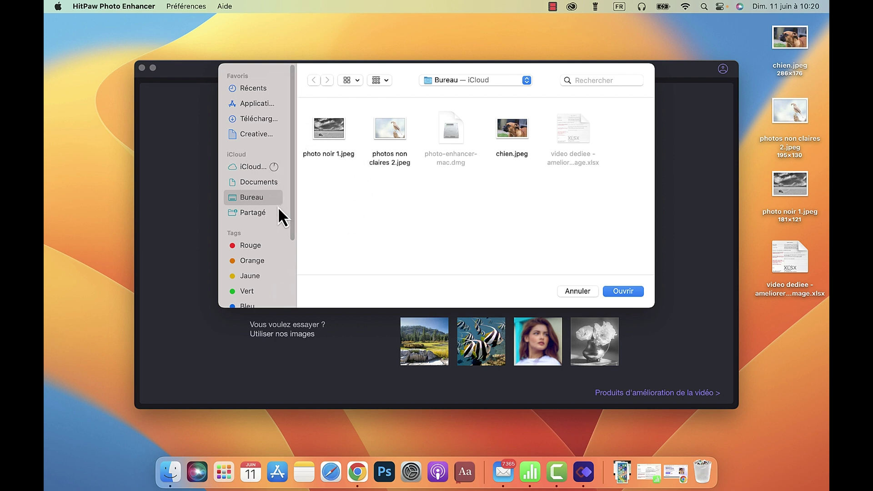
pyautogui.doubleClick(510, 129)
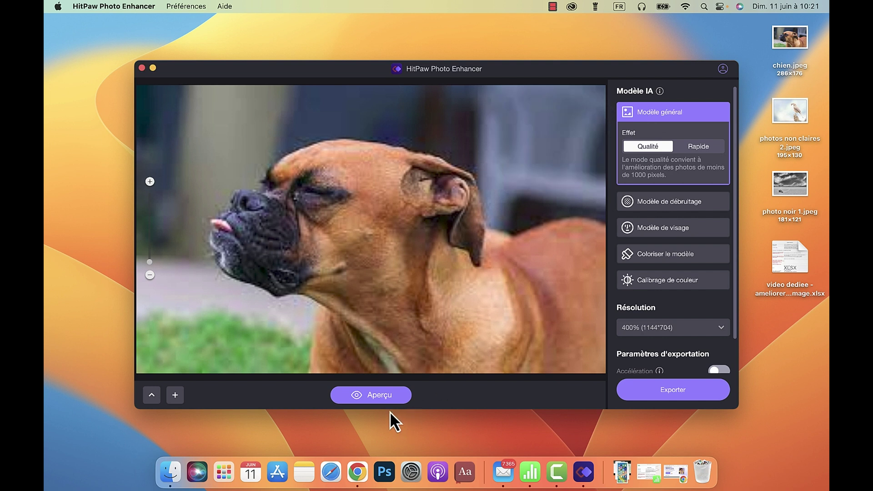
pyautogui.click(381, 396)
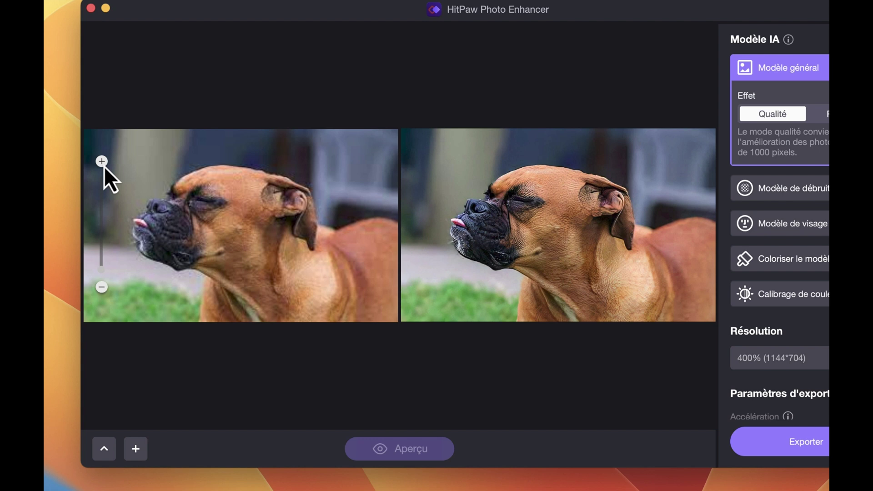
pyautogui.click(102, 161)
pyautogui.click(102, 162)
pyautogui.click(101, 162)
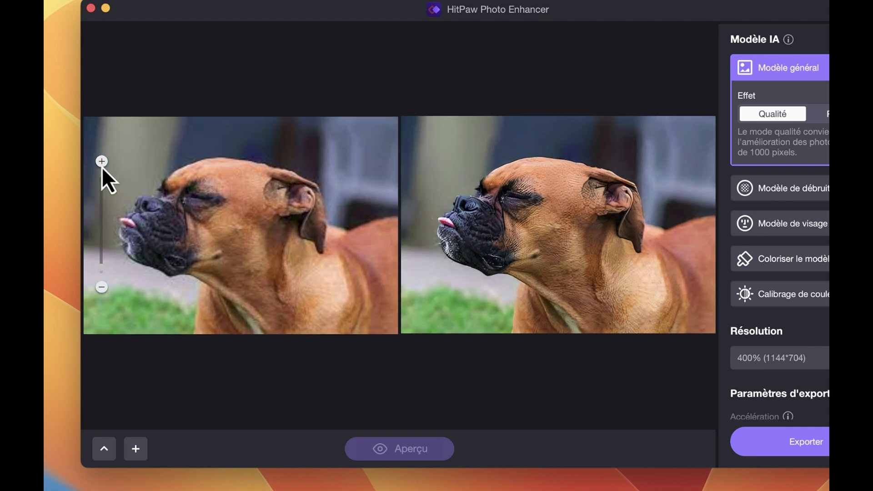
pyautogui.click(102, 162)
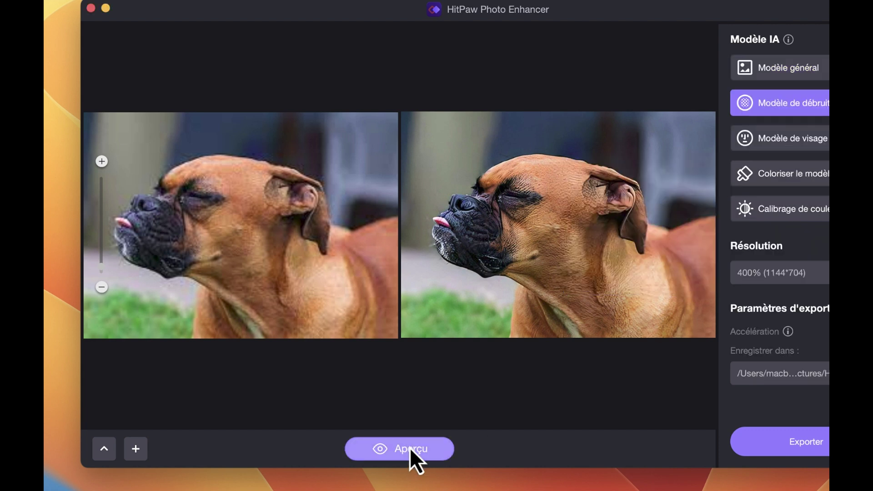
# Generate previews of the dog photo with the denoise model and with the colorize model.
pyautogui.click(411, 451)
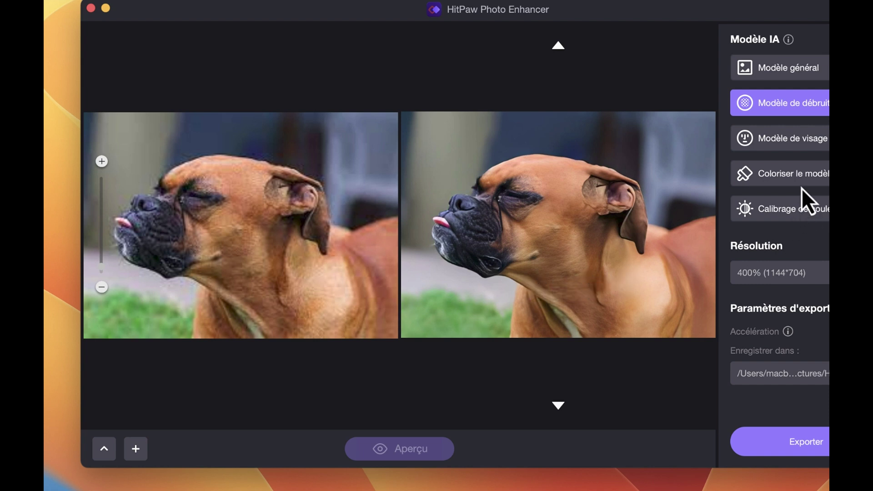
pyautogui.moveTo(804, 182)
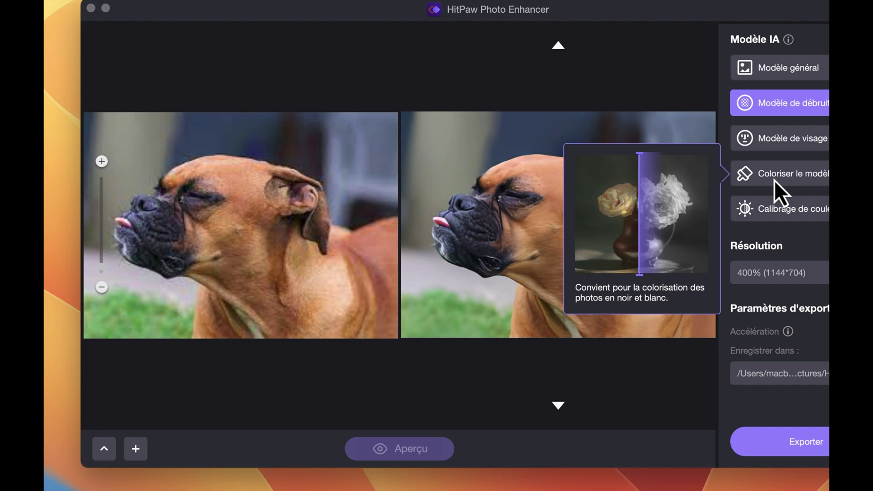
pyautogui.click(785, 178)
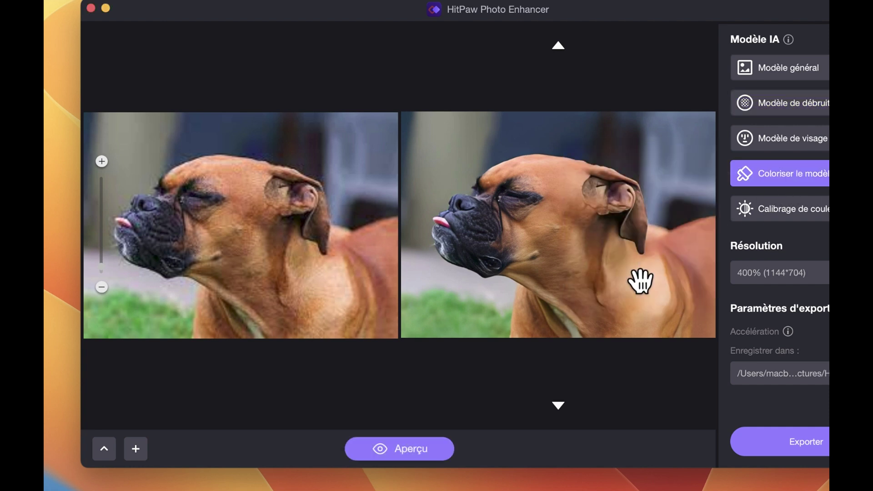
pyautogui.click(415, 455)
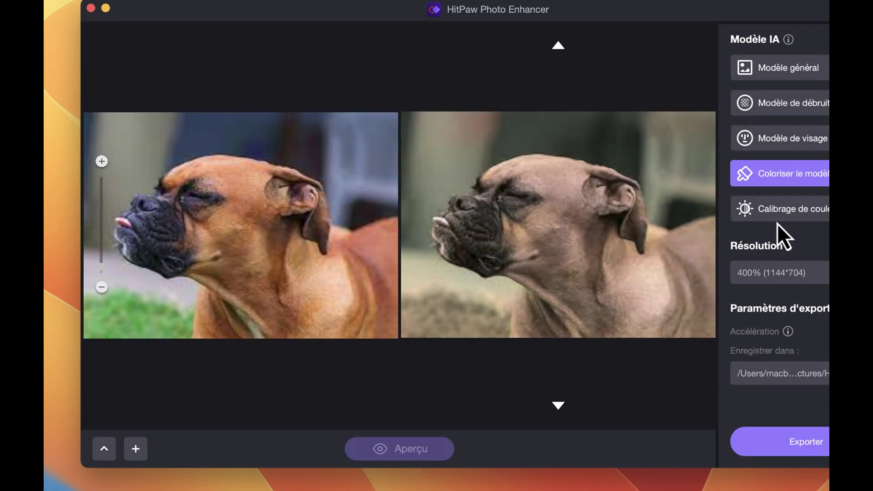
# Compare the general, denoise and colorize previews of the dog photo and settle on the denoise version.
pyautogui.moveTo(779, 218)
pyautogui.click(564, 51)
pyautogui.click(563, 51)
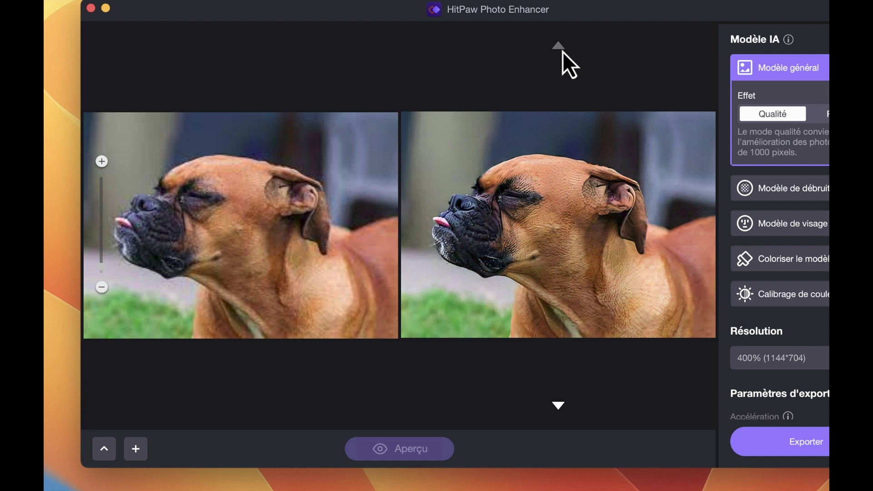
pyautogui.click(558, 404)
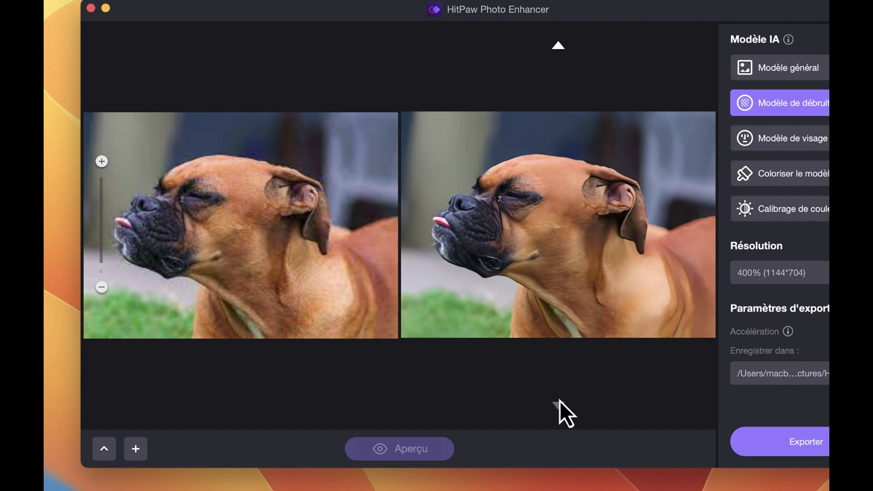
pyautogui.click(560, 401)
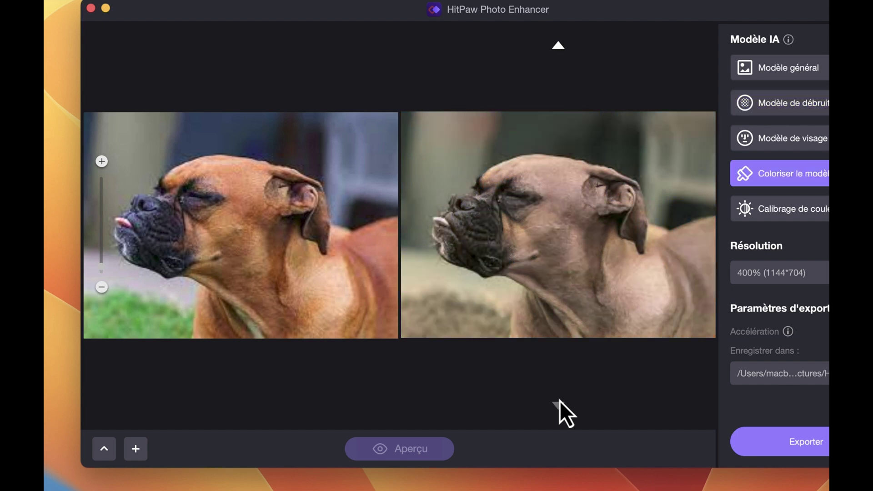
pyautogui.click(556, 51)
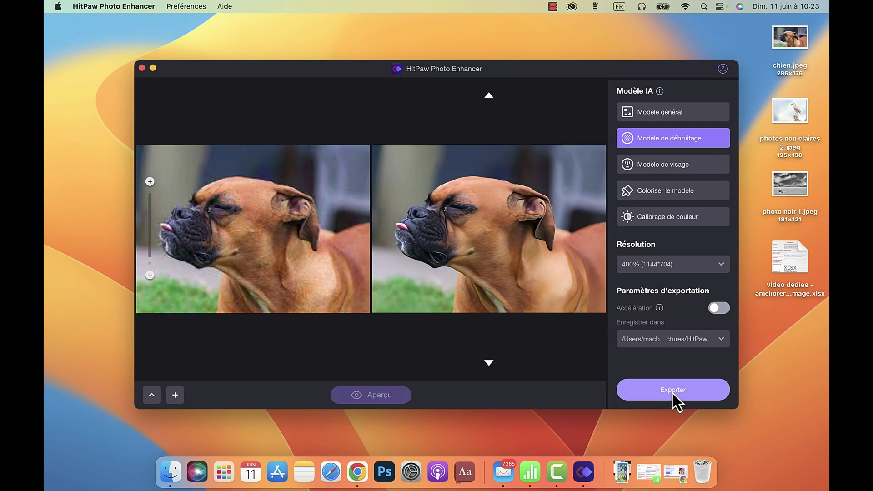
# Export the denoised dog photo at 400% resolution to the HitPaw pictures folder and return to the editor.
pyautogui.click(672, 390)
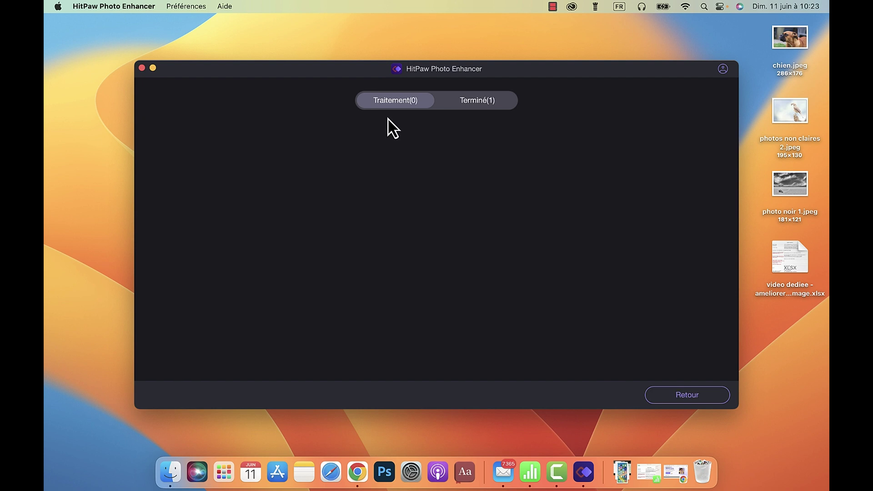
pyautogui.click(685, 394)
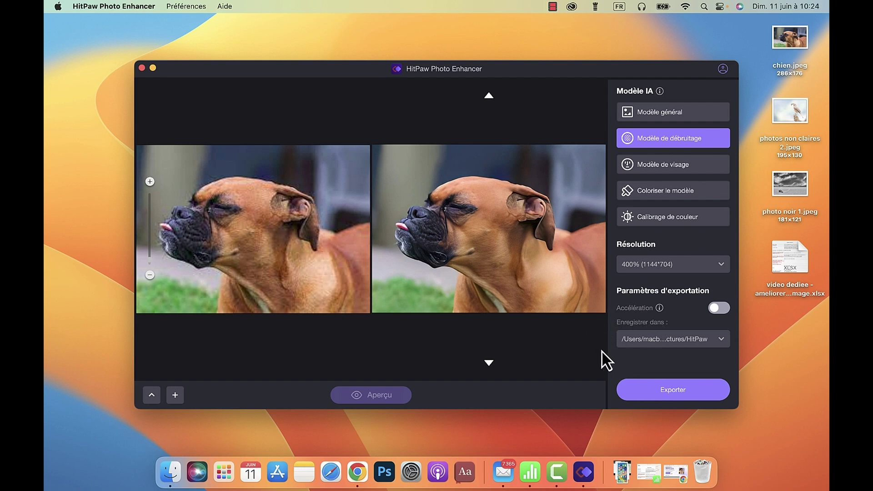
# Set the save location to the original image's path and export the denoised dog photo again.
pyautogui.click(720, 340)
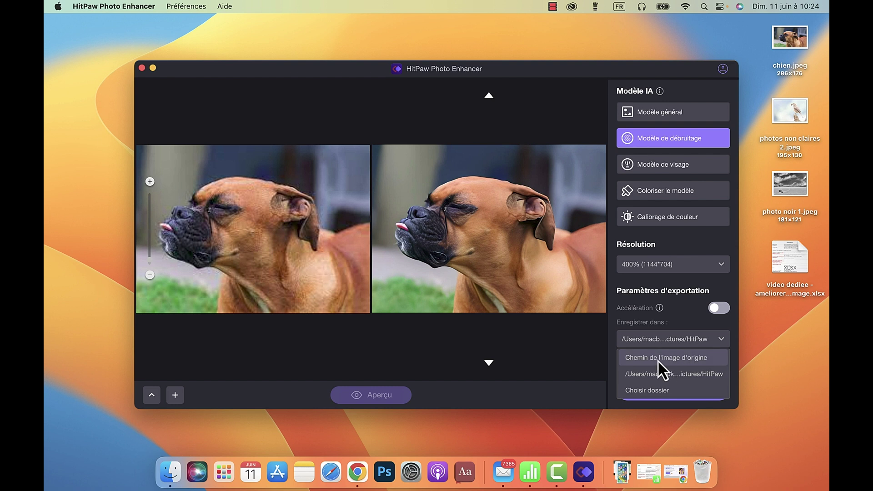
pyautogui.click(674, 358)
pyautogui.click(670, 391)
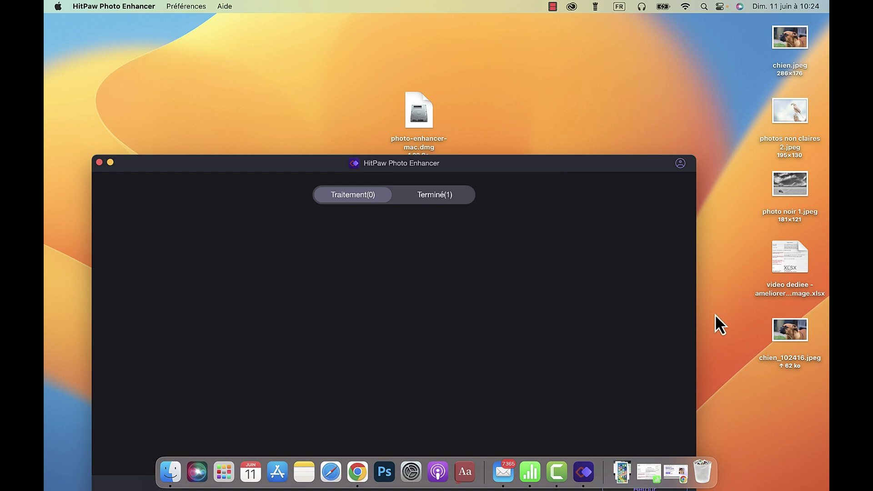
# Move the exported chien_102416.jpeg file to a free spot on the desktop.
pyautogui.moveTo(788, 339); pyautogui.dragTo(565, 47)
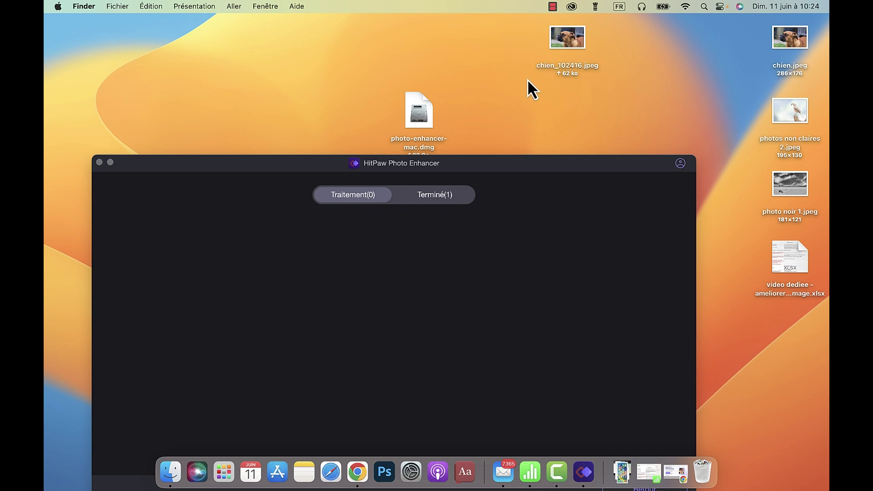
pyautogui.moveTo(561, 45); pyautogui.dragTo(598, 55)
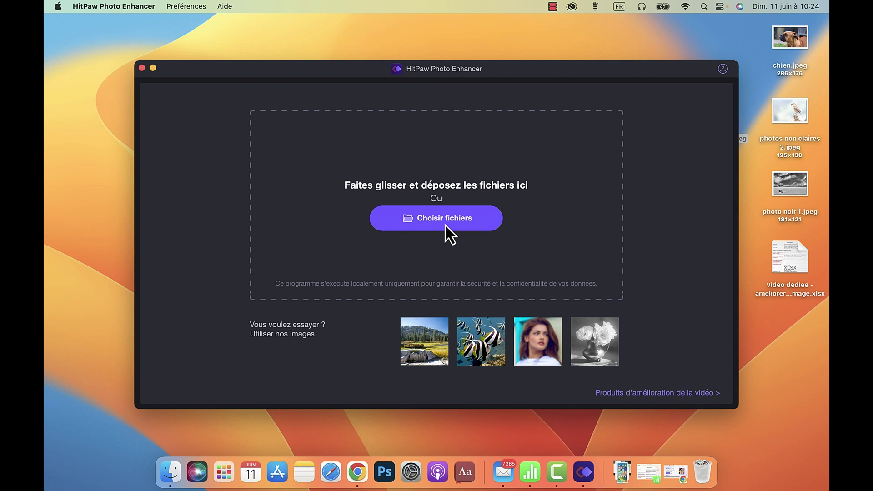
# Open photos non claires 2.jpeg from the desktop, preview it with the general model and enlarge the comparison.
pyautogui.click(445, 225)
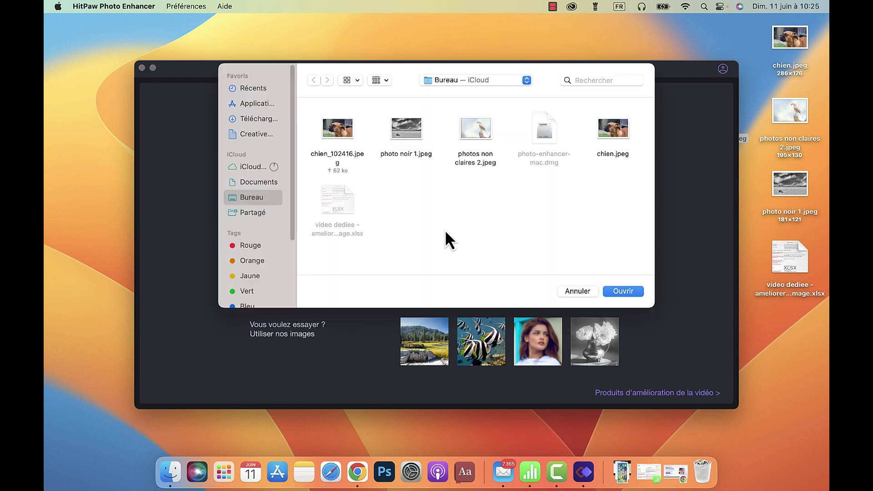
pyautogui.click(474, 135)
pyautogui.click(625, 291)
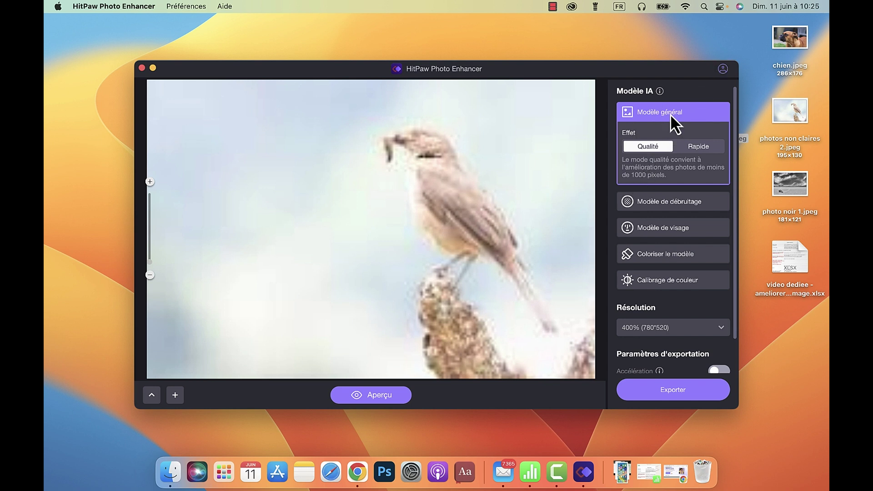
pyautogui.click(386, 396)
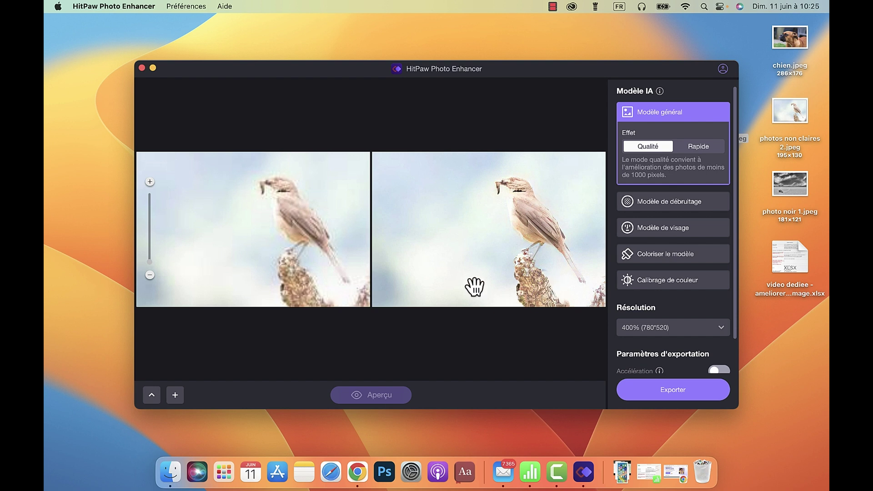
pyautogui.click(150, 182)
pyautogui.click(150, 182)
pyautogui.click(150, 182)
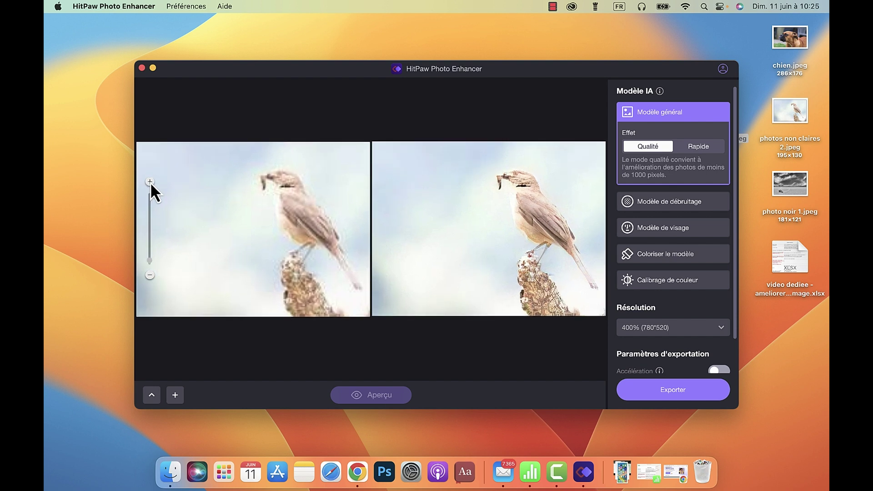
pyautogui.click(150, 182)
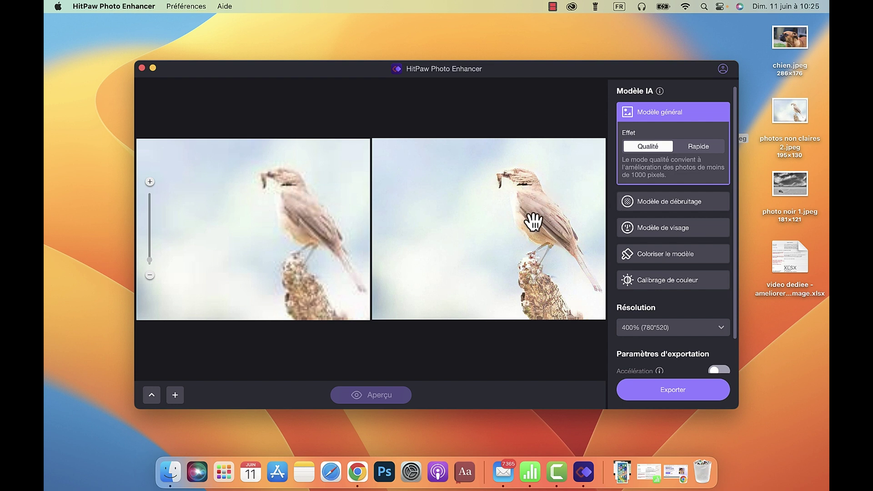
# Generate a preview of the bird photo with the denoise model.
pyautogui.click(676, 206)
pyautogui.click(376, 396)
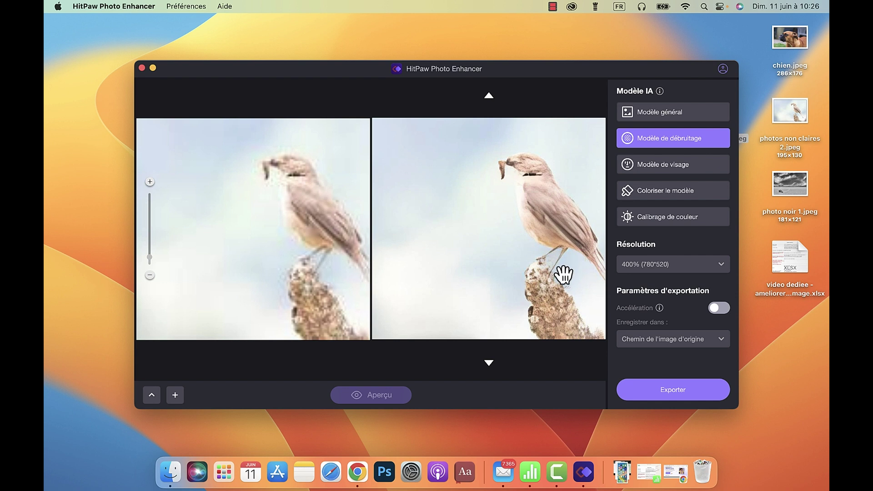
# Compare the bird photo's general and denoise previews, and export the denoised version.
pyautogui.moveTo(660, 169)
pyautogui.click(490, 97)
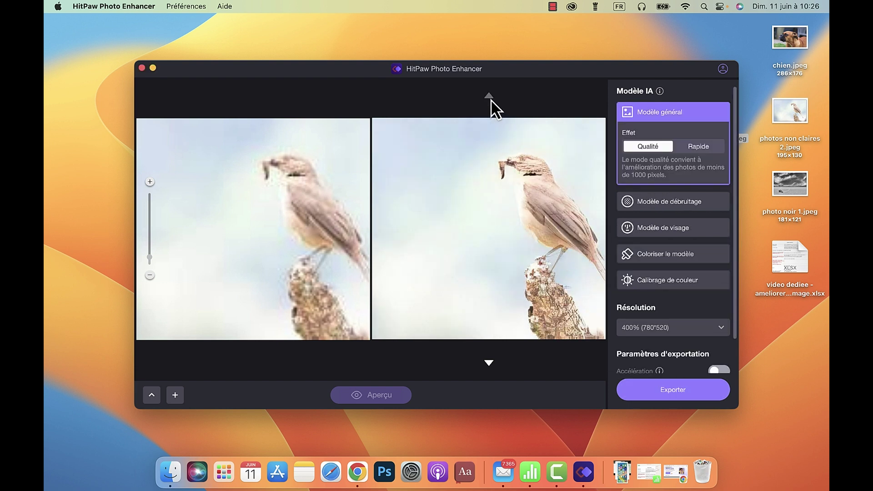
pyautogui.click(490, 364)
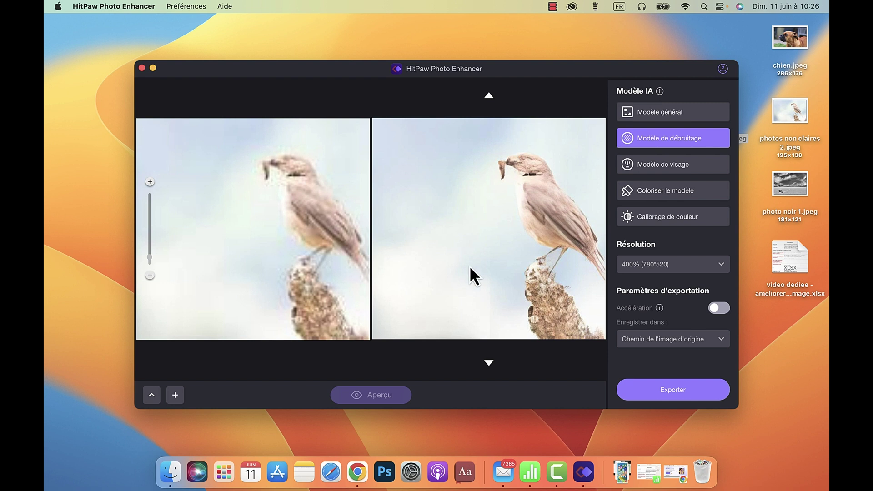
pyautogui.click(682, 398)
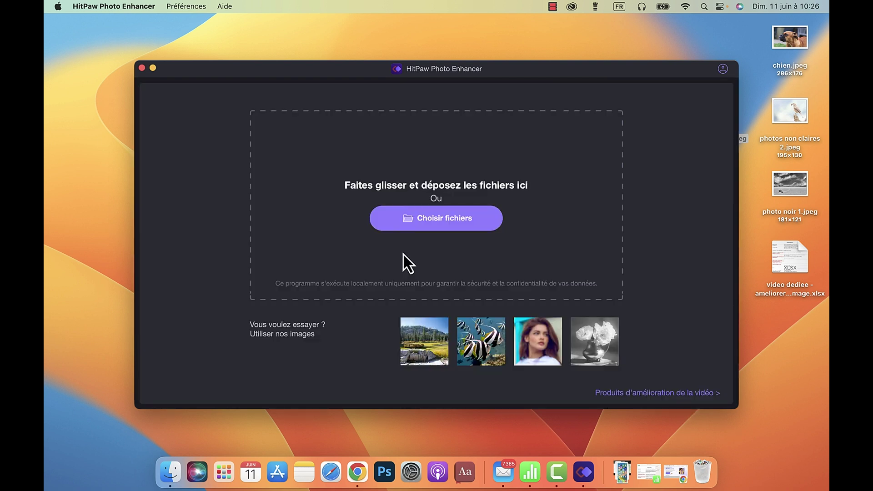
# Open photo noir 1.jpeg from the desktop folder for enhancement.
pyautogui.click(444, 220)
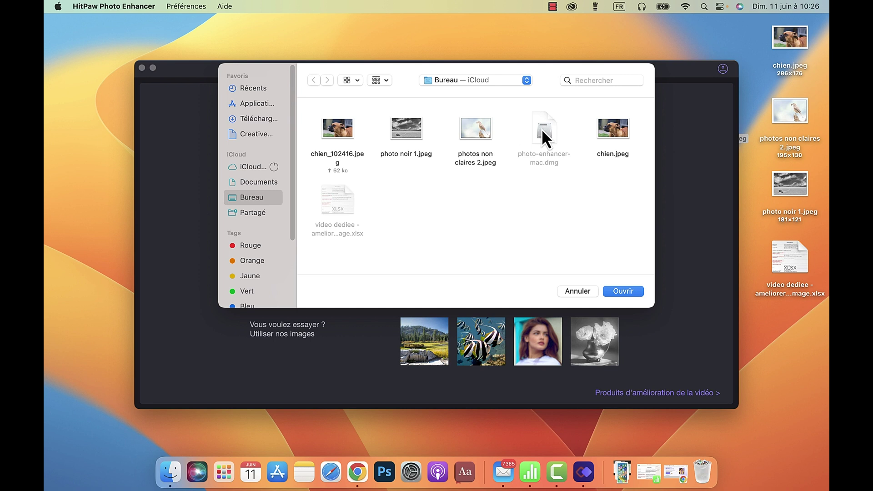
pyautogui.click(406, 127)
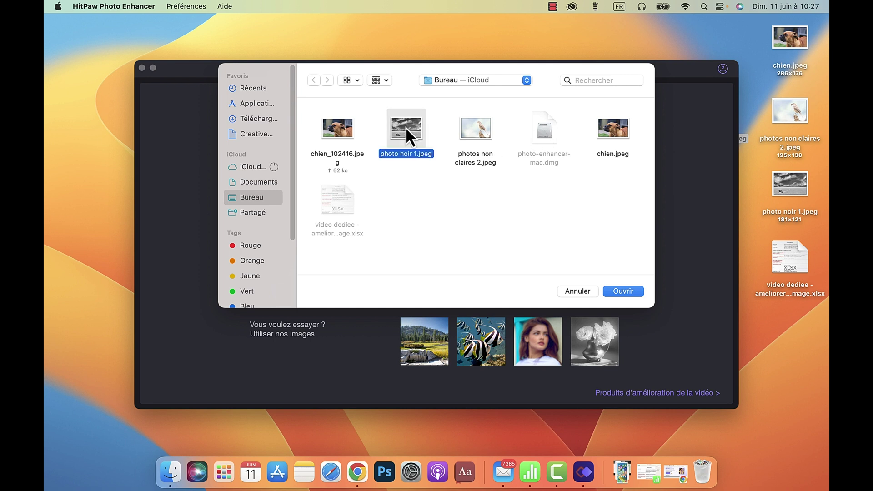
pyautogui.press('Return')
pyautogui.moveTo(675, 207)
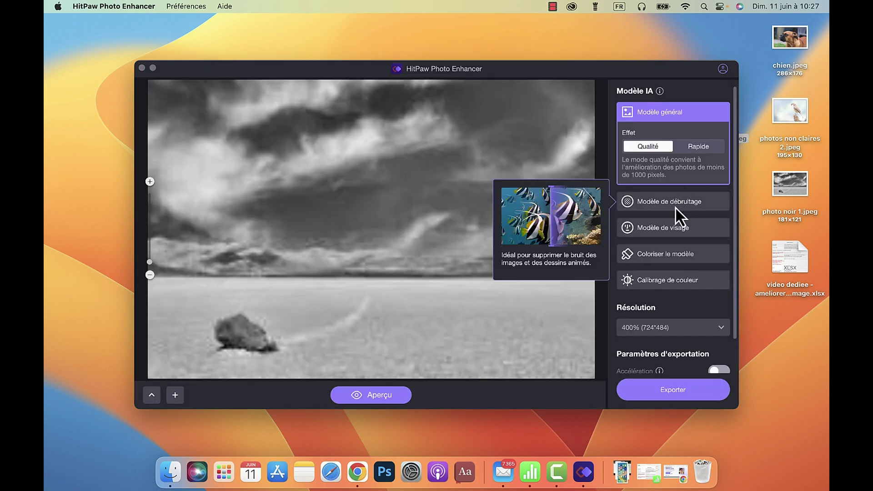
# Generate a preview of the black-and-white desert photo with the denoise model and enlarge the comparison.
pyautogui.click(675, 206)
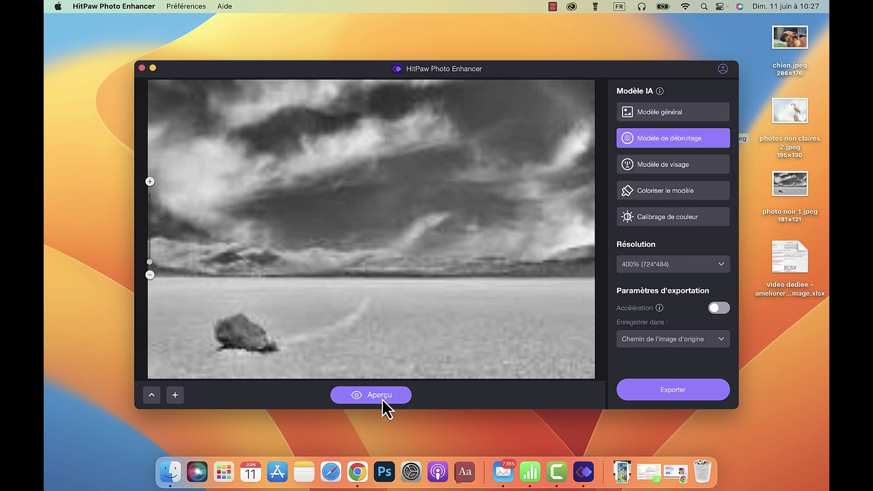
pyautogui.click(382, 399)
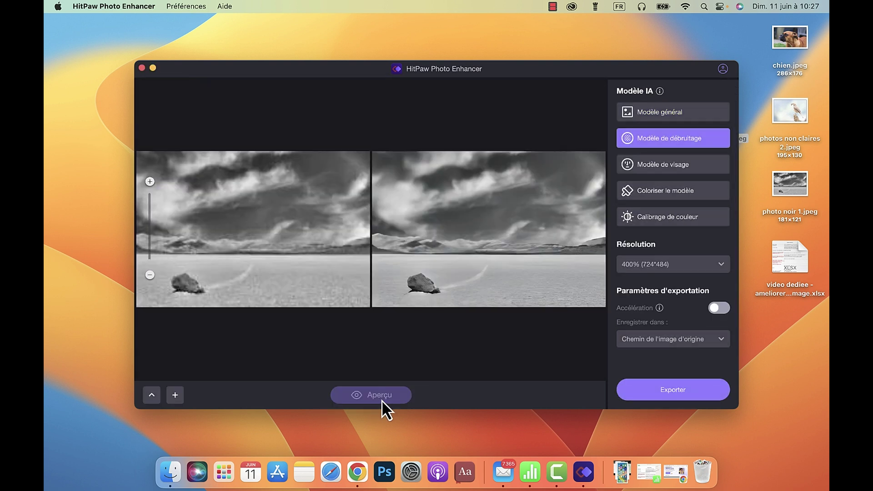
pyautogui.click(150, 182)
pyautogui.click(149, 181)
pyautogui.click(150, 181)
pyautogui.click(149, 182)
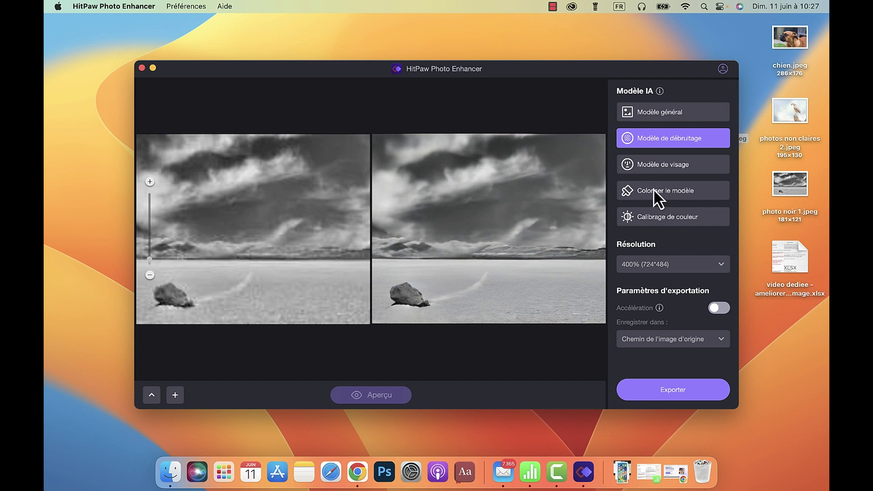
# Generate a preview of the desert photo with the colorize model and inspect the comparison at different magnifications.
pyautogui.moveTo(646, 195)
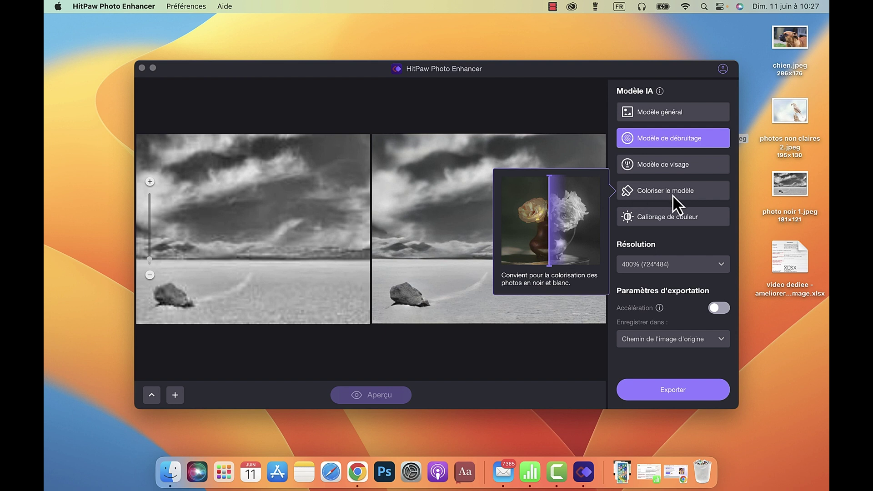
pyautogui.click(669, 192)
pyautogui.click(379, 399)
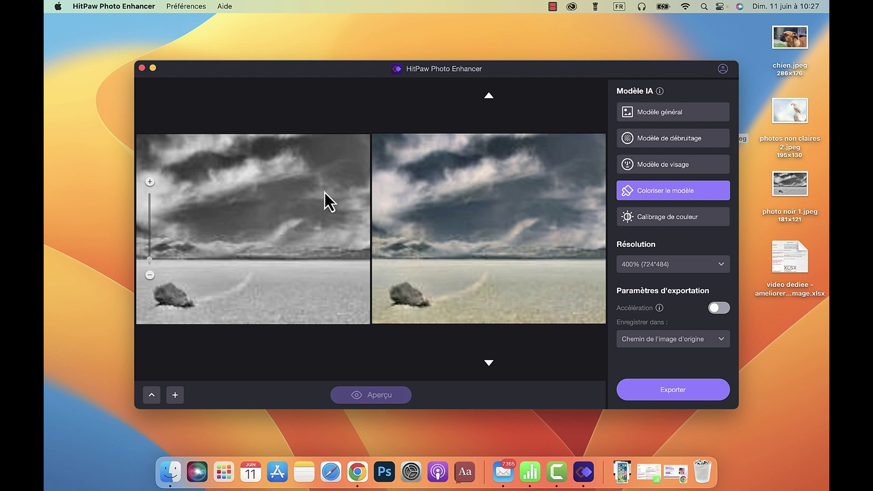
pyautogui.click(154, 182)
pyautogui.click(155, 182)
pyautogui.click(155, 182)
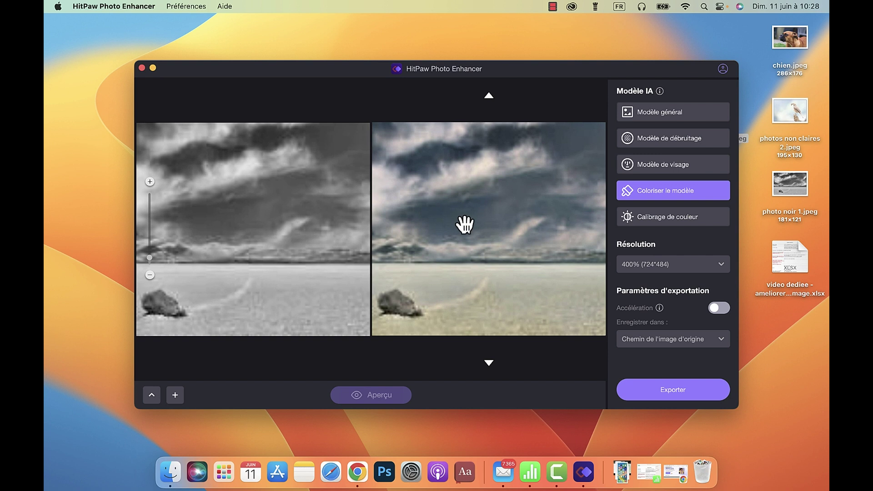
pyautogui.scroll(-2, 469, 195)
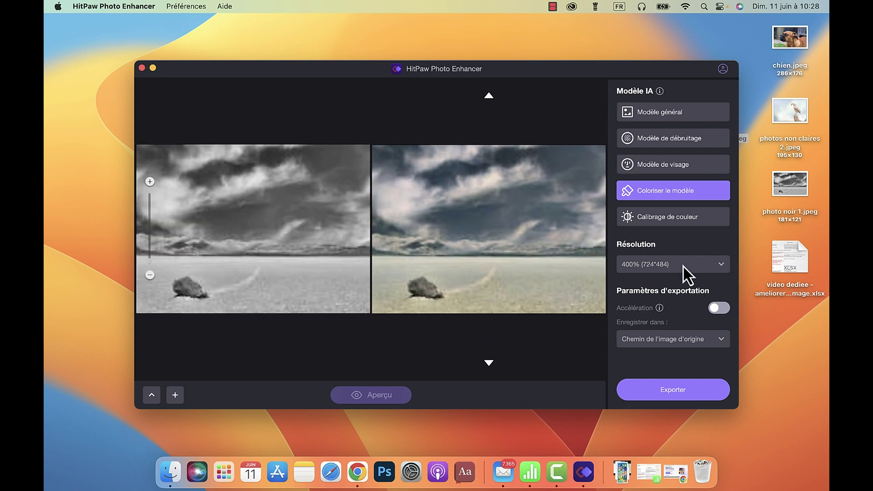
# Choose 400% (724*484) as the output resolution and show the explanation of the acceleration setting.
pyautogui.click(715, 271)
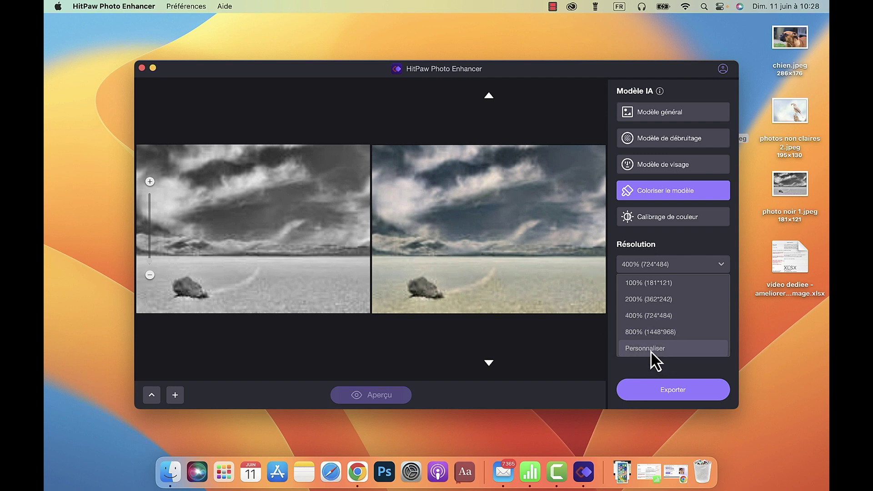
pyautogui.click(643, 314)
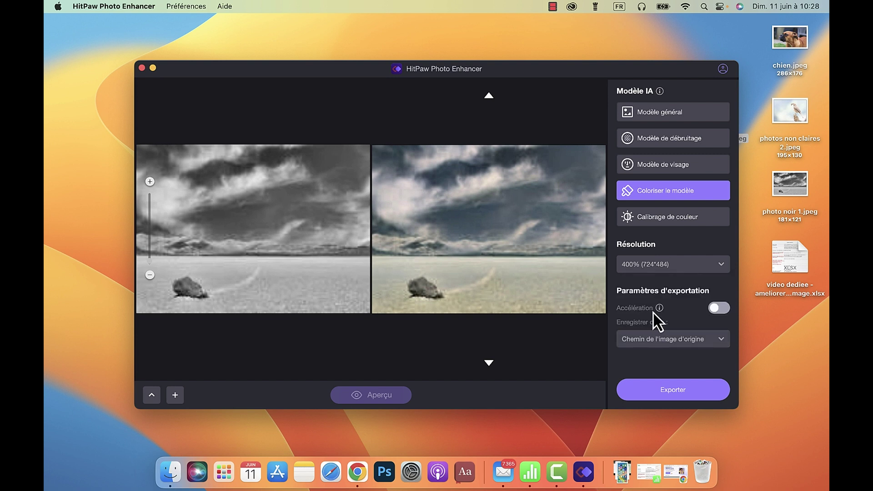
pyautogui.moveTo(657, 310)
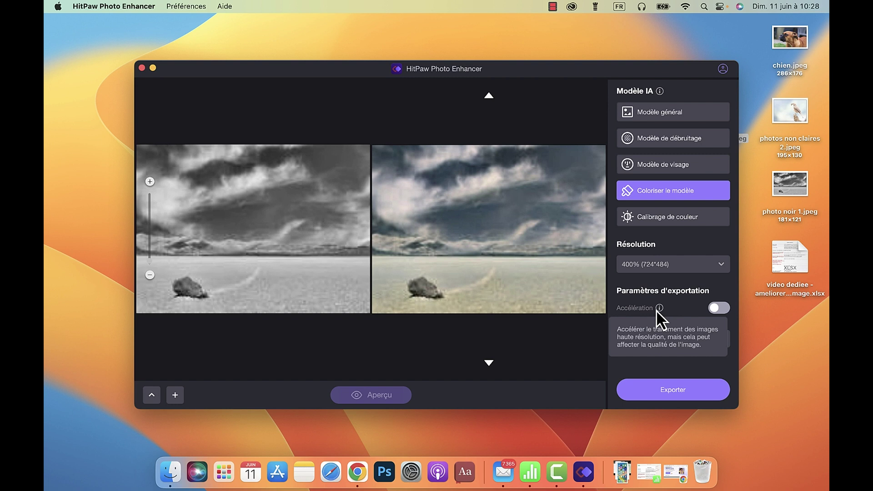